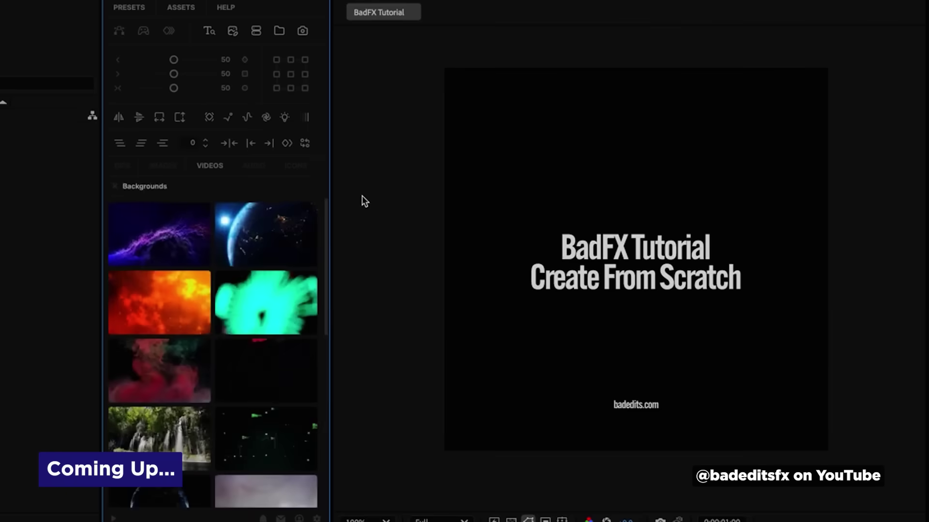
- Apply the BadFX globe video as the background in the Premiere mobile teaser
{"action": "scroll", "coordinate": [148, 334], "scroll_direction": "down", "scroll_amount": 4}
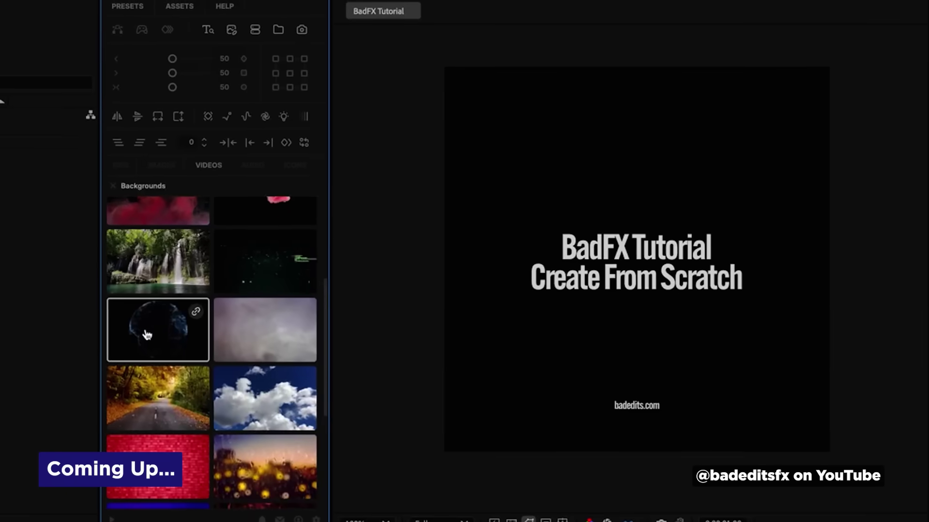
{"action": "left_click", "coordinate": [148, 334]}
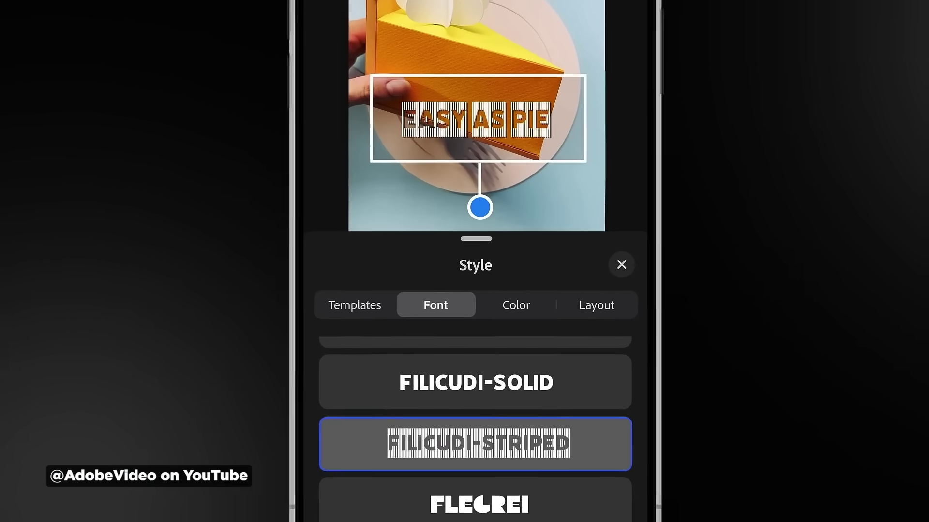
- Switch the EASY AS PIE title to the FLEGREI font and move its clip above the lemon sticker
{"action": "left_click", "coordinate": [478, 506]}
{"action": "left_click_drag", "start_coordinate": [488, 397], "coordinate": [488, 339]}
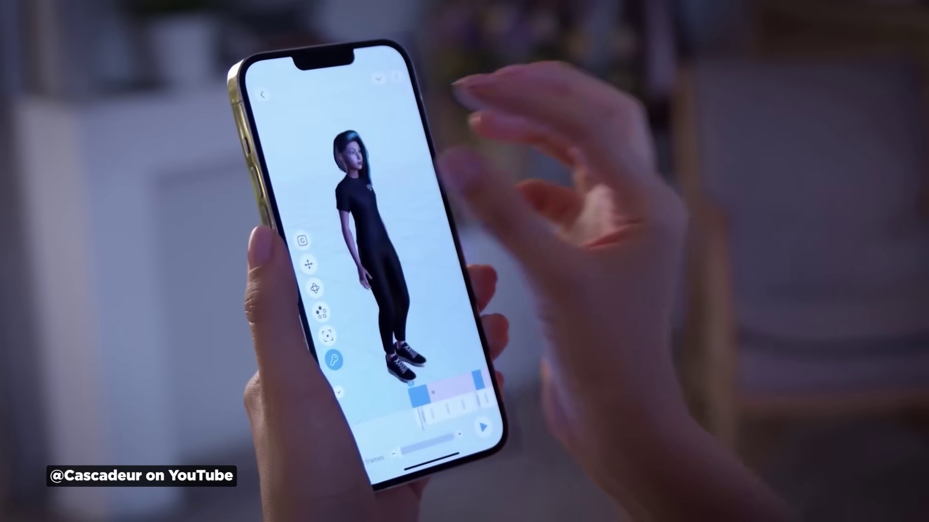
- Highlight the in-app purchase pricing sentence, then the phrase about Cascadeur Pro desktop users
{"action": "left_click_drag", "start_coordinate": [133, 262], "coordinate": [275, 284]}
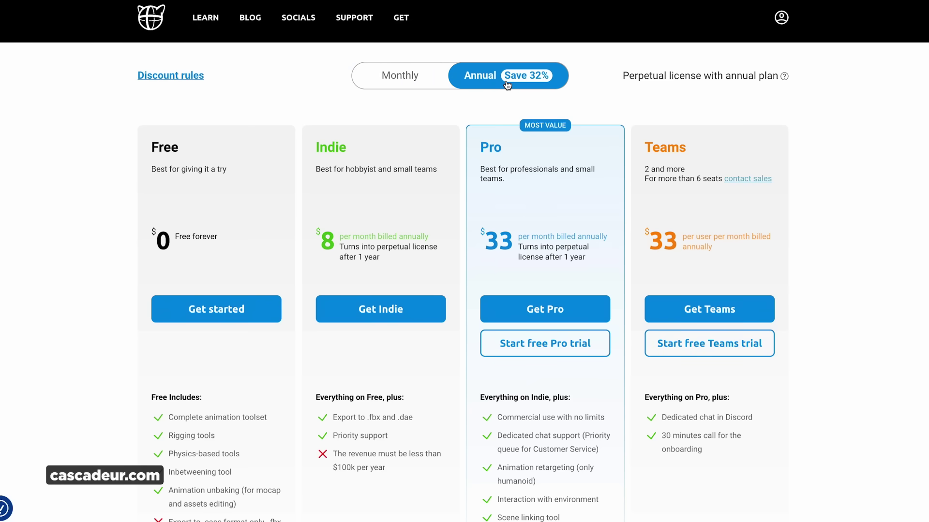
{"action": "left_click_drag", "start_coordinate": [304, 241], "coordinate": [315, 242]}
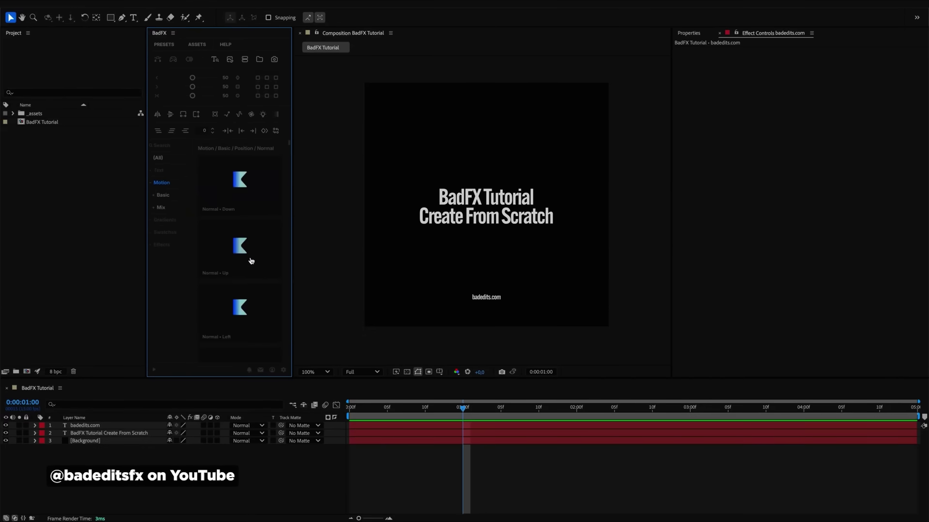
- Browse the BadFX Silver, Gold, Pastel, Chroma and Heatmap gradient presets
{"action": "left_click", "coordinate": [165, 220]}
{"action": "left_click", "coordinate": [163, 220]}
{"action": "left_click", "coordinate": [165, 232]}
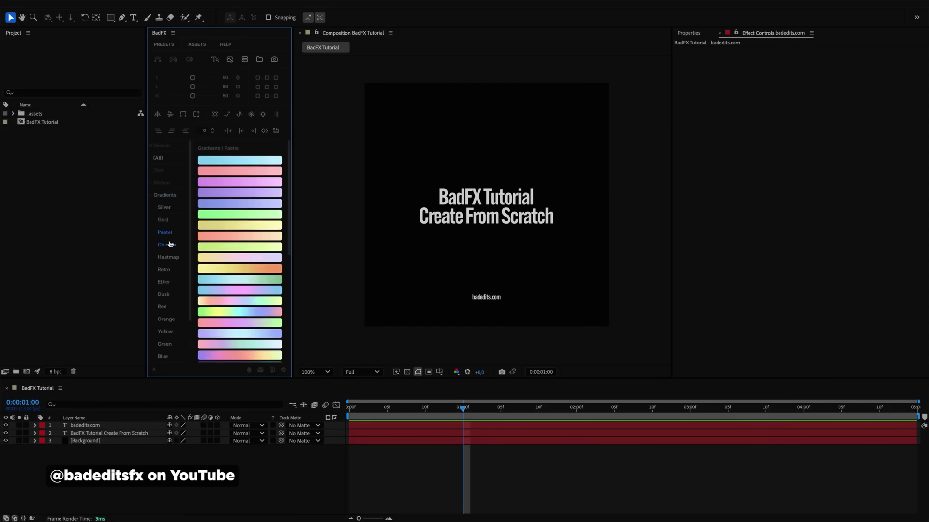
{"action": "left_click", "coordinate": [166, 244]}
{"action": "left_click", "coordinate": [171, 257]}
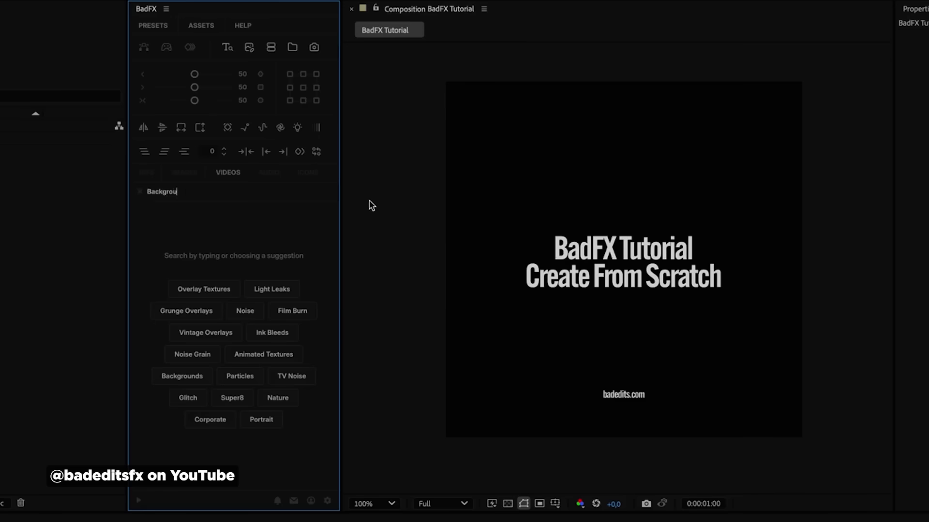
- Search BadFX videos for Backgrounds, add the globe clip, and preview the title animation
{"action": "key", "text": "Return"}
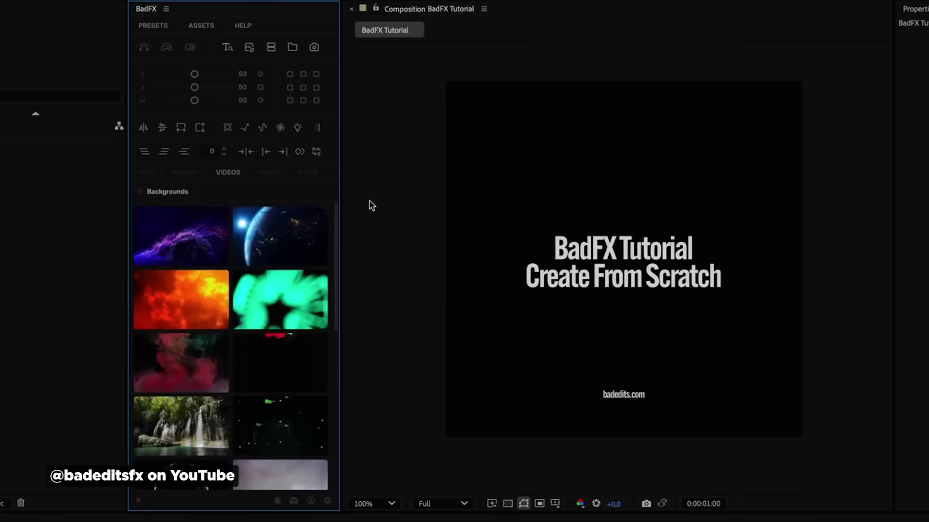
{"action": "scroll", "coordinate": [259, 293], "scroll_direction": "down", "scroll_amount": 3}
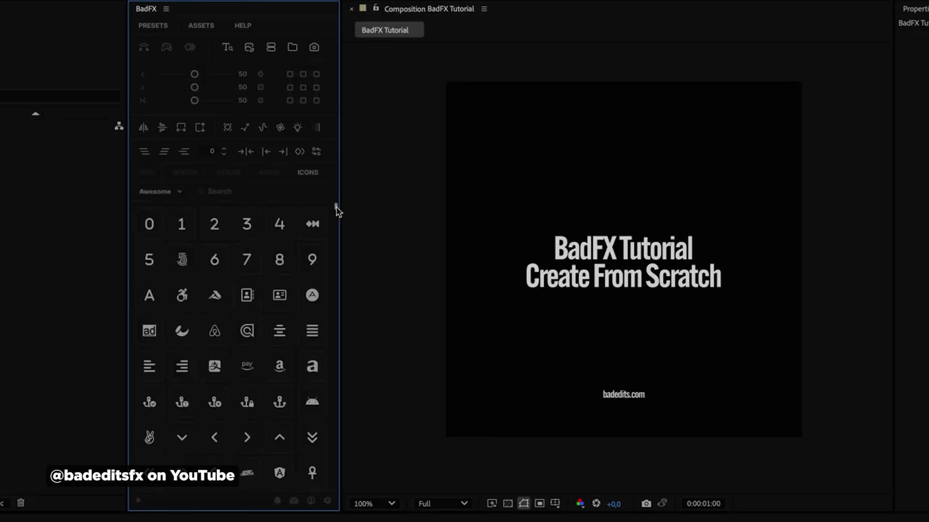
{"action": "left_click_drag", "start_coordinate": [335, 207], "coordinate": [335, 360]}
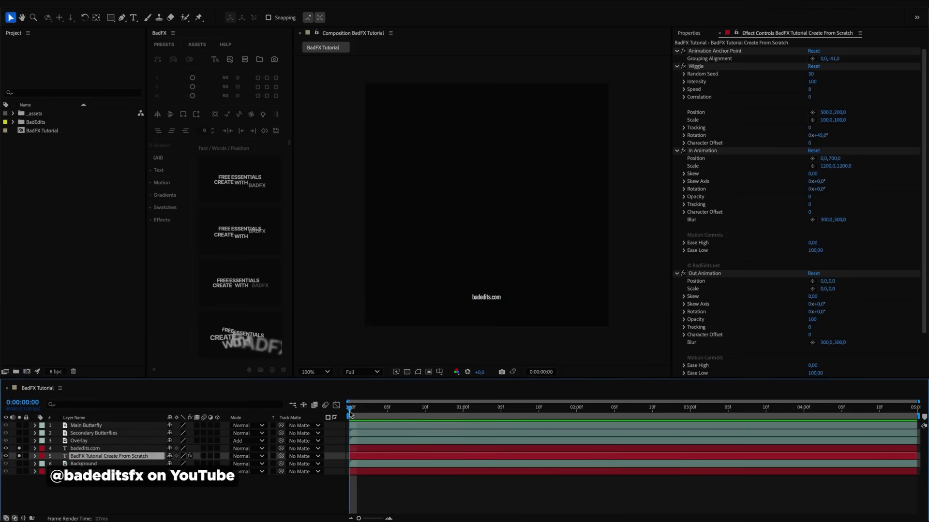
{"action": "key", "text": "space"}
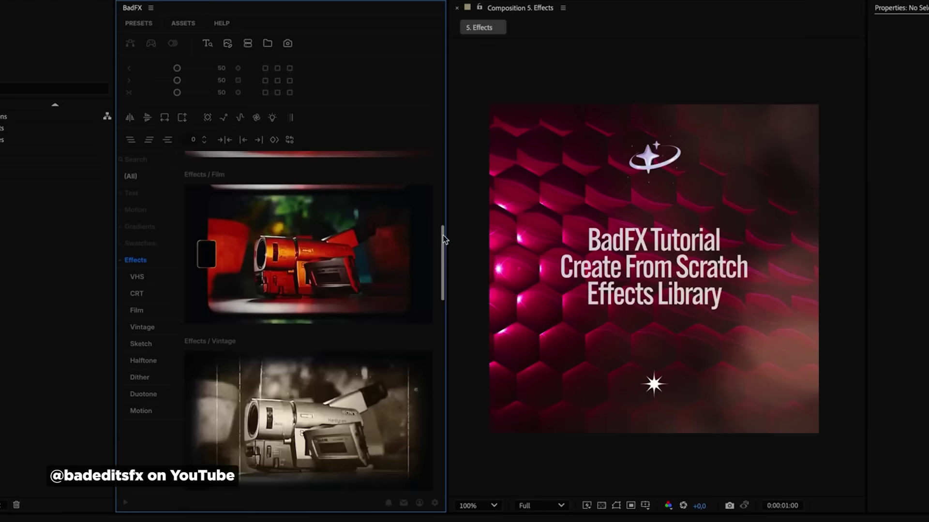
- Give the Background layer the blue-white Heatmap gradient at a 90° angle
{"action": "scroll", "coordinate": [382, 304], "scroll_direction": "down", "scroll_amount": 5}
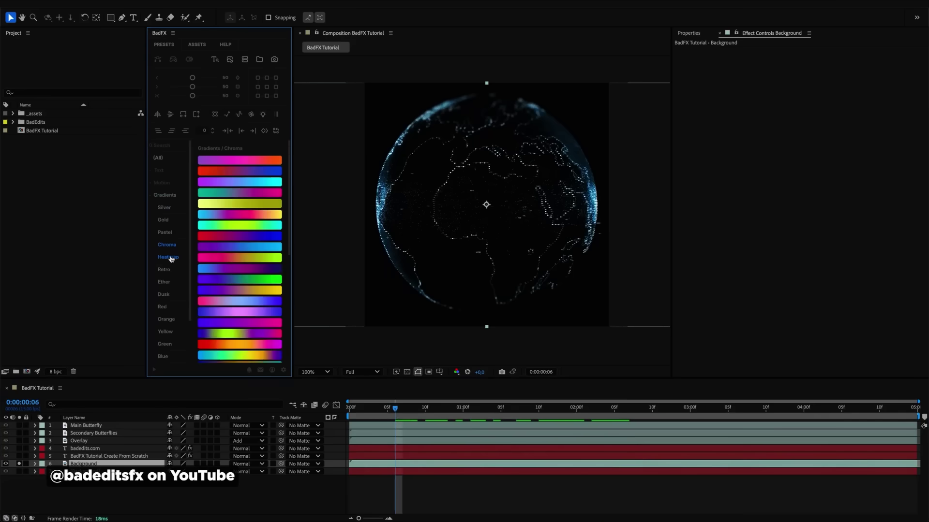
{"action": "left_click", "coordinate": [169, 257]}
{"action": "left_click", "coordinate": [248, 251]}
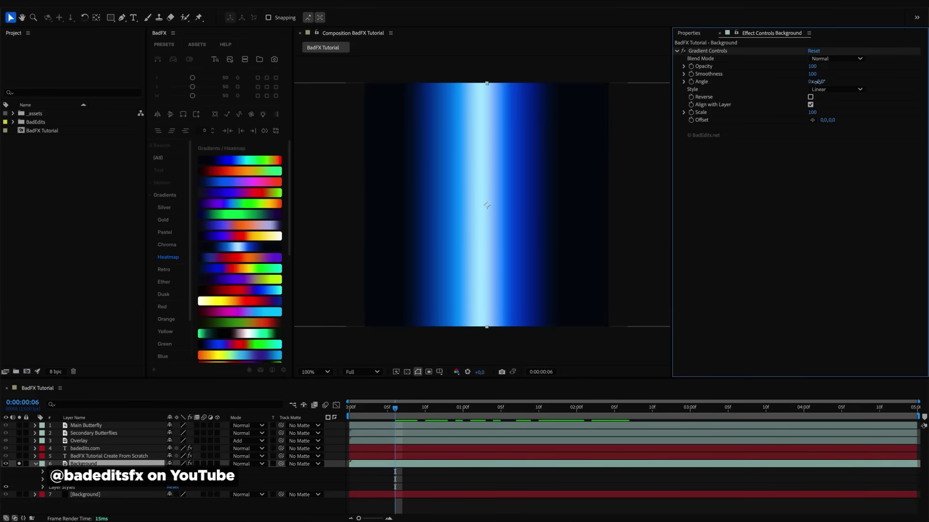
{"action": "type", "text": "90"}
{"action": "key", "text": "Return"}
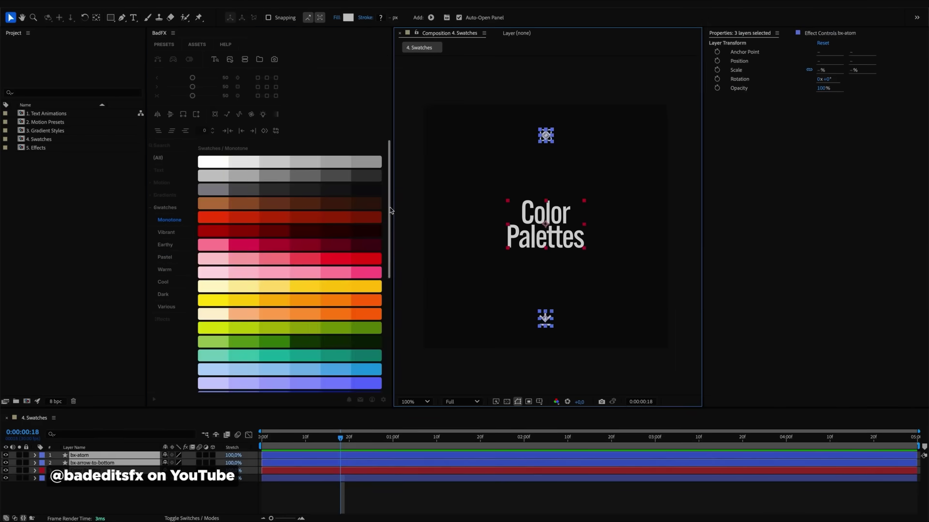
- Apply the BadFX word position text preset to the title and return the preview to 0:00:01:04
{"action": "scroll", "coordinate": [291, 271], "scroll_direction": "down", "scroll_amount": 3}
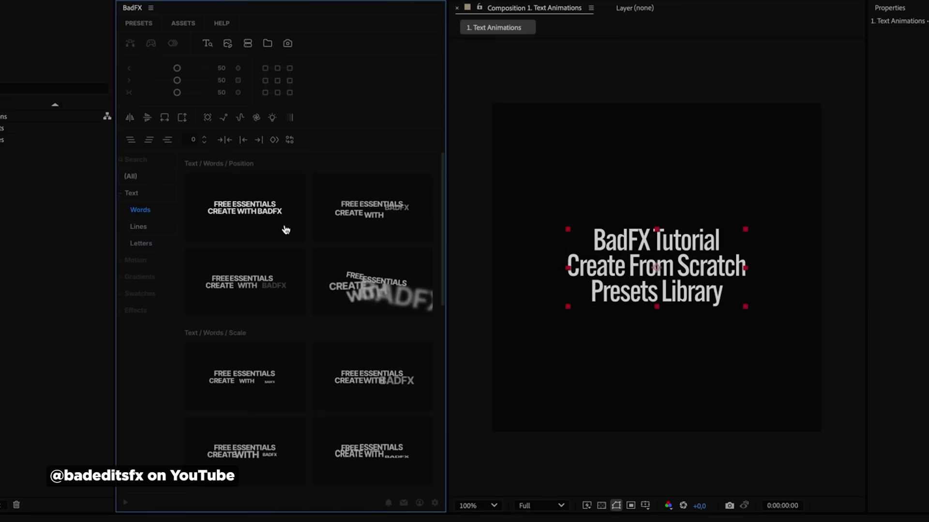
{"action": "left_click", "coordinate": [286, 230]}
{"action": "left_click", "coordinate": [484, 279]}
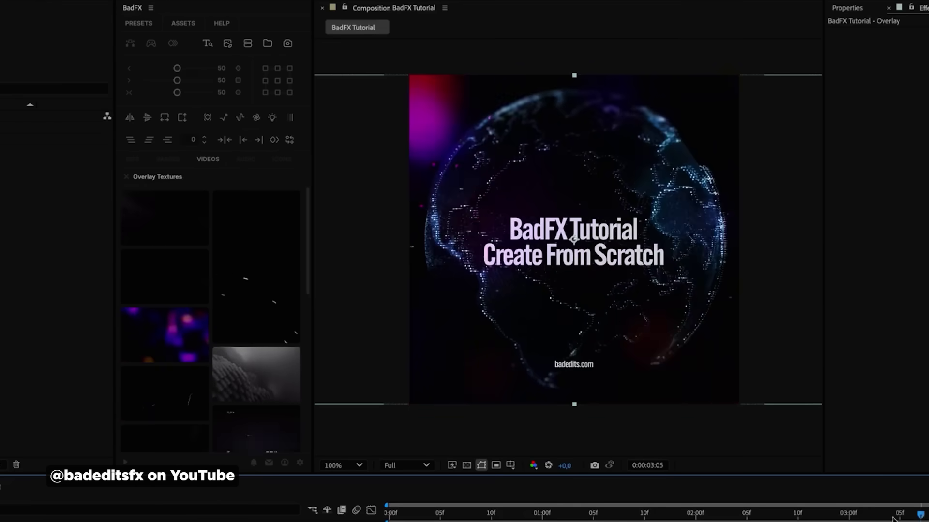
{"action": "left_click", "coordinate": [586, 514]}
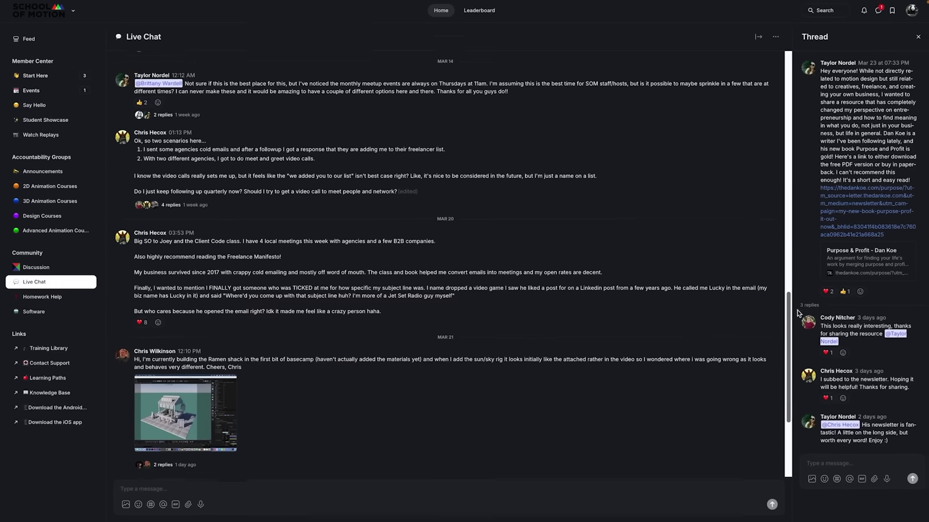
- Scroll through the demo reel feedback comments
{"action": "scroll", "coordinate": [797, 313], "scroll_direction": "down", "scroll_amount": 5}
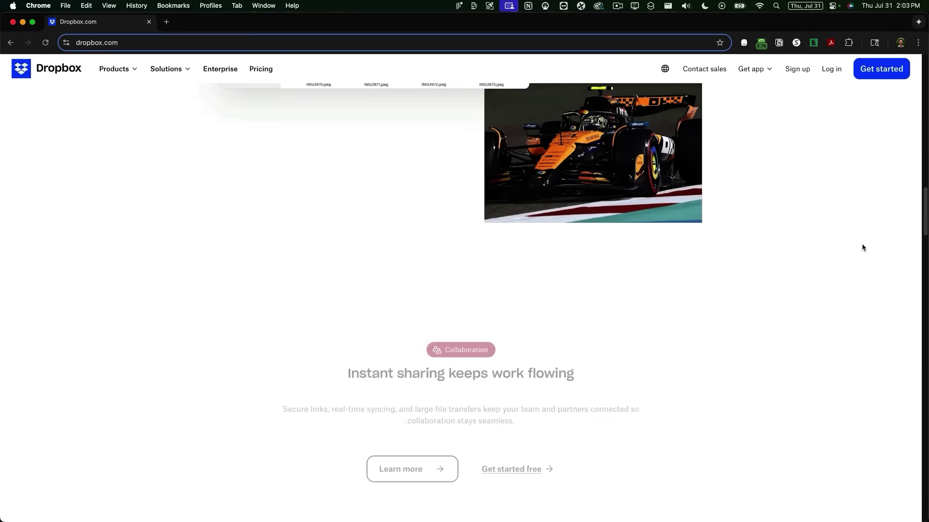
{"action": "scroll", "coordinate": [862, 247], "scroll_direction": "down", "scroll_amount": 15}
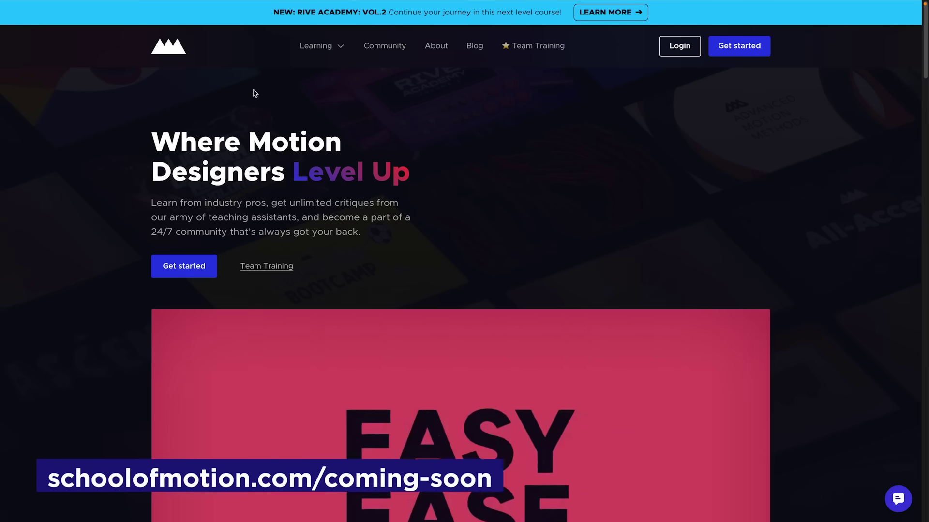
- Bring up the Learning menu on the School of Motion homepage
{"action": "mouse_move", "coordinate": [336, 45]}
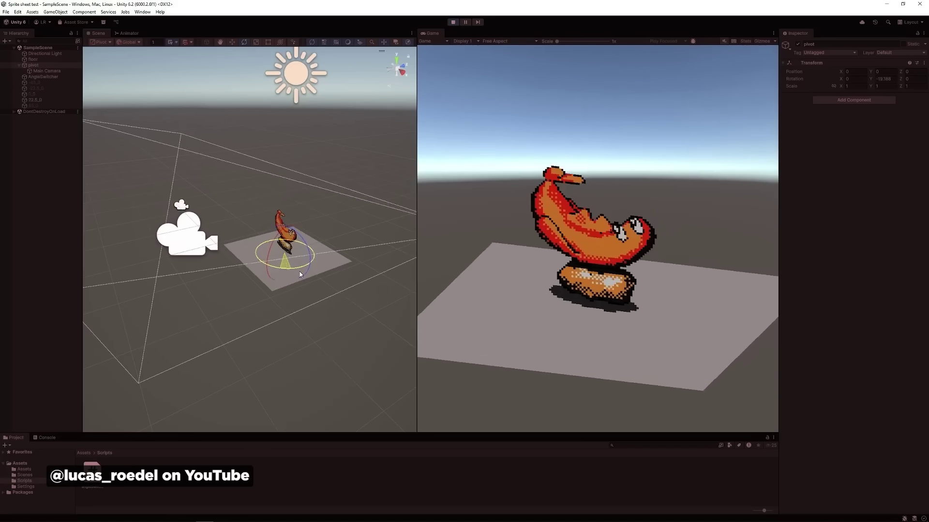
- Rotate the sprite's pivot around Y to about -38.955 in the Scene view
{"action": "left_click_drag", "start_coordinate": [299, 274], "coordinate": [236, 262]}
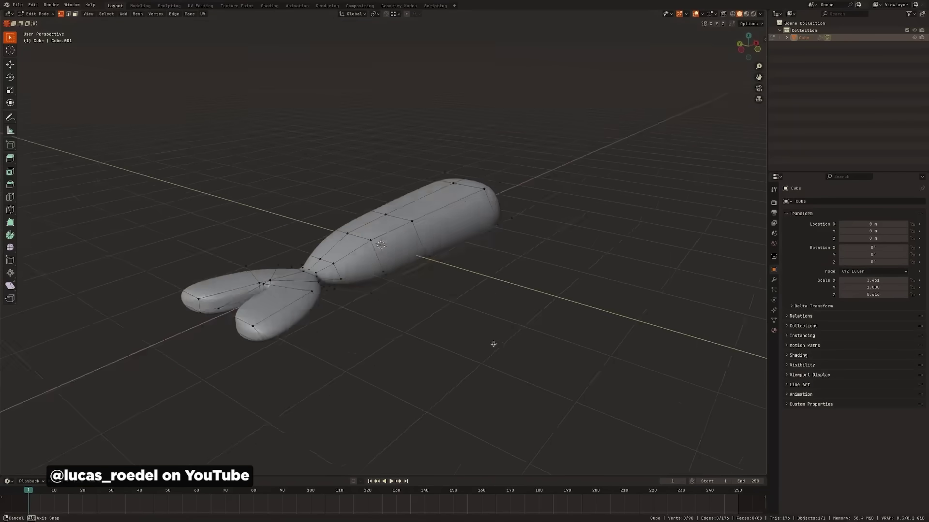
- Return to Object Mode and orbit around the finned whale model
{"action": "left_click_drag", "start_coordinate": [493, 344], "coordinate": [395, 345]}
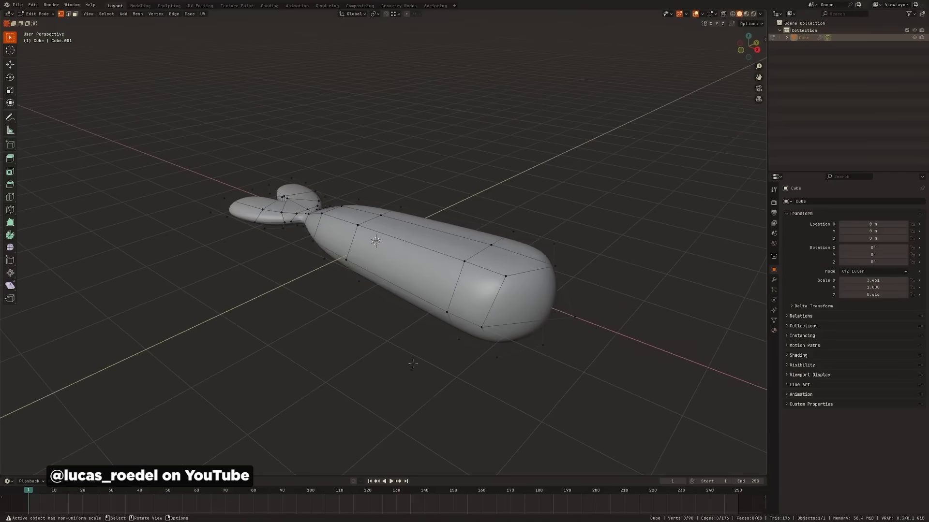
{"action": "key", "text": "Tab"}
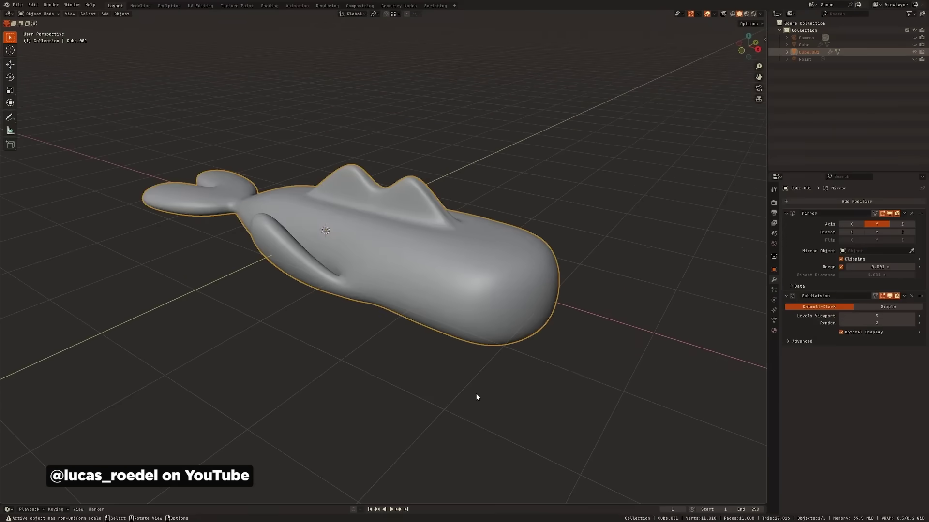
{"action": "left_click_drag", "start_coordinate": [477, 396], "coordinate": [440, 385]}
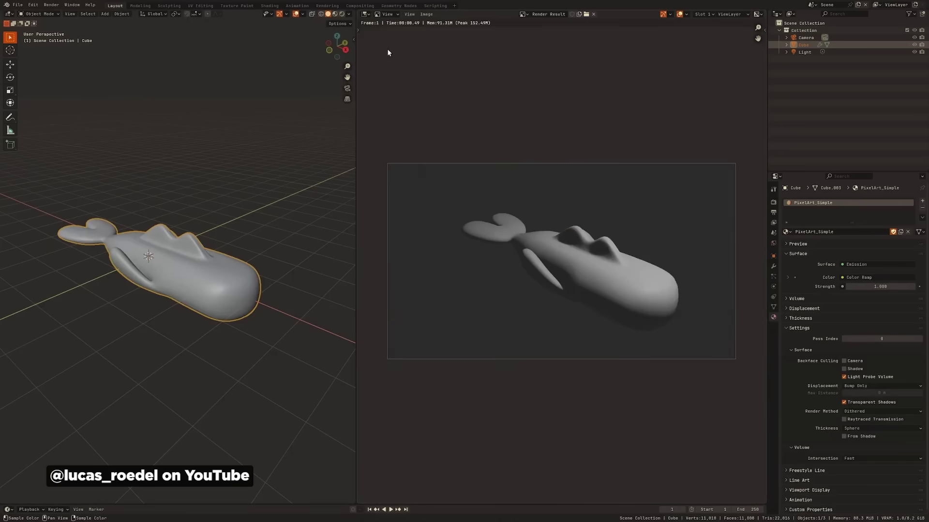
- Render the whale as pixel art with F12 and recolour a PixelArt_Simple Color Ramp stop
{"action": "key", "text": "F12"}
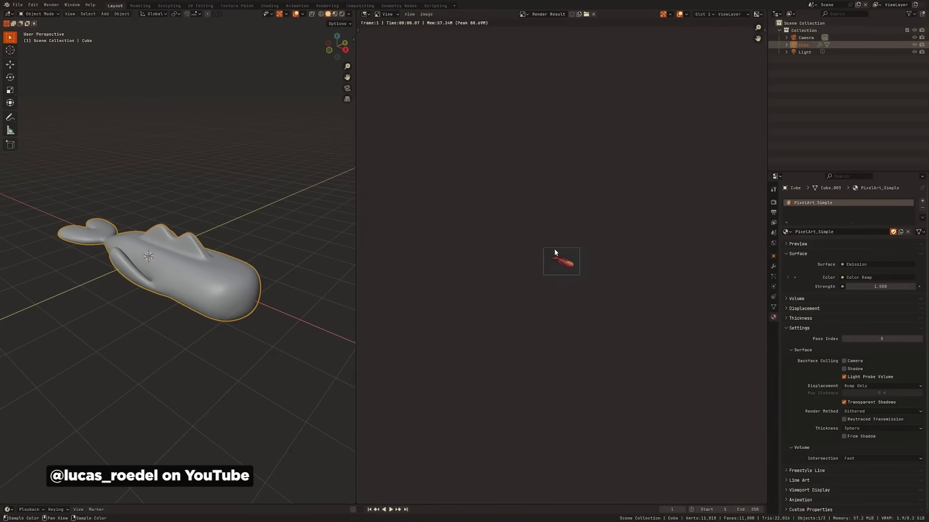
{"action": "scroll", "coordinate": [554, 253], "scroll_direction": "up", "scroll_amount": 8}
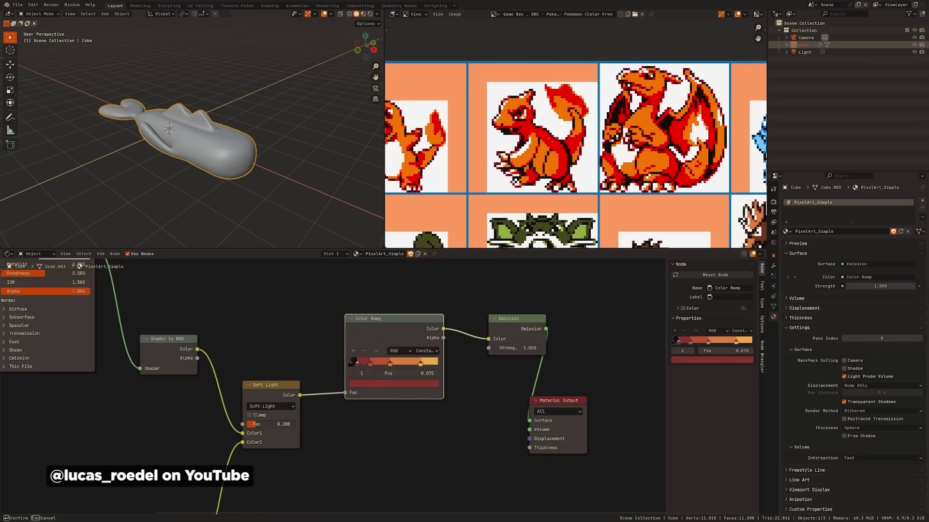
{"action": "left_click", "coordinate": [393, 383]}
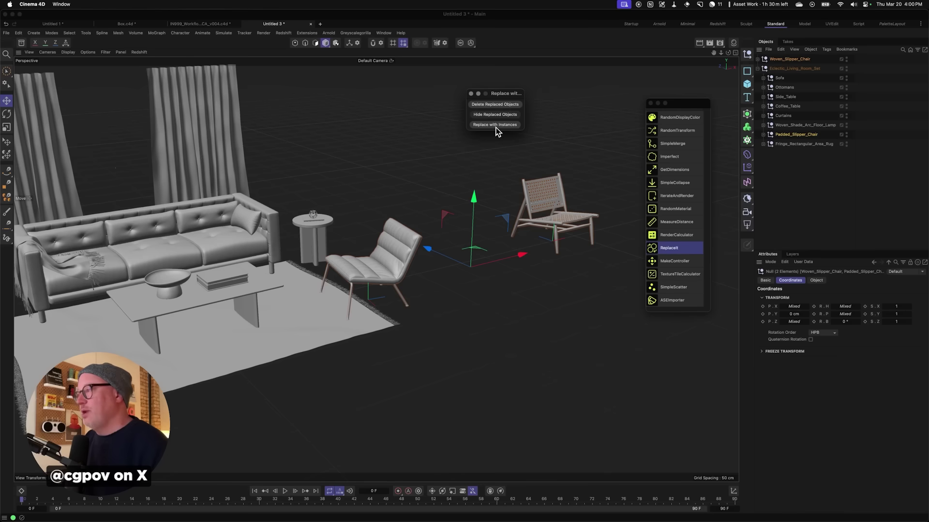
- Replace the padded chair with a woven chair instance and scatter 100 mugs across the tabletop
{"action": "left_click", "coordinate": [493, 105]}
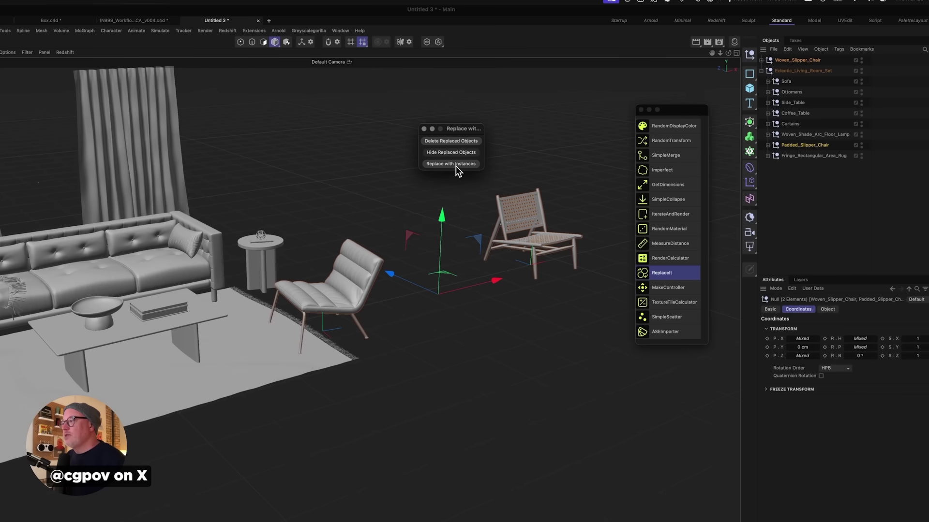
{"action": "left_click", "coordinate": [456, 164]}
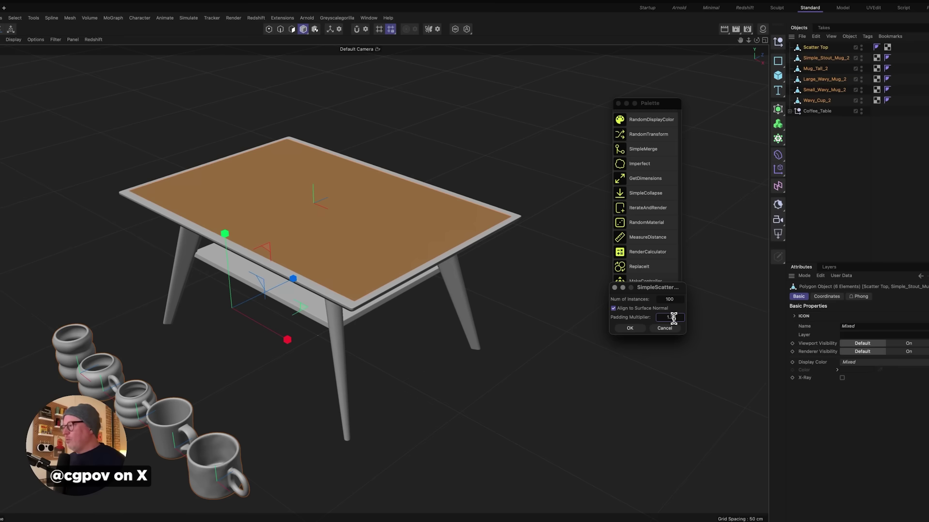
{"action": "left_click", "coordinate": [642, 331]}
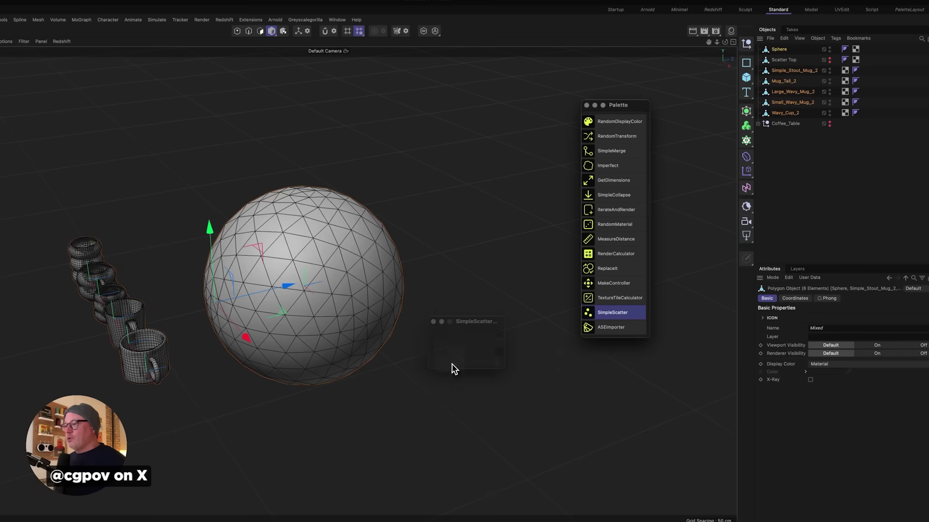
{"action": "left_click", "coordinate": [454, 369]}
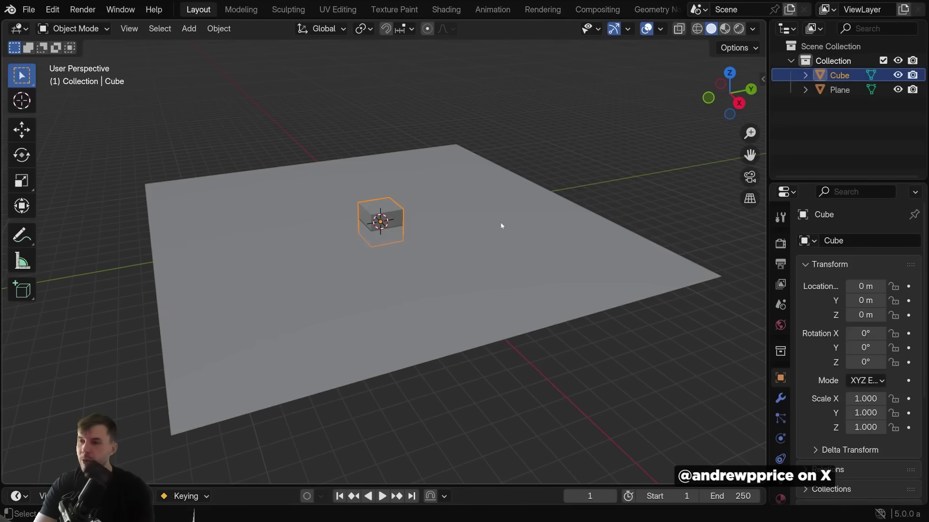
- Select the ground plane and show the Asset Browser's Geometry Generate assets, including Scatter on Surface
{"action": "left_click", "coordinate": [501, 225]}
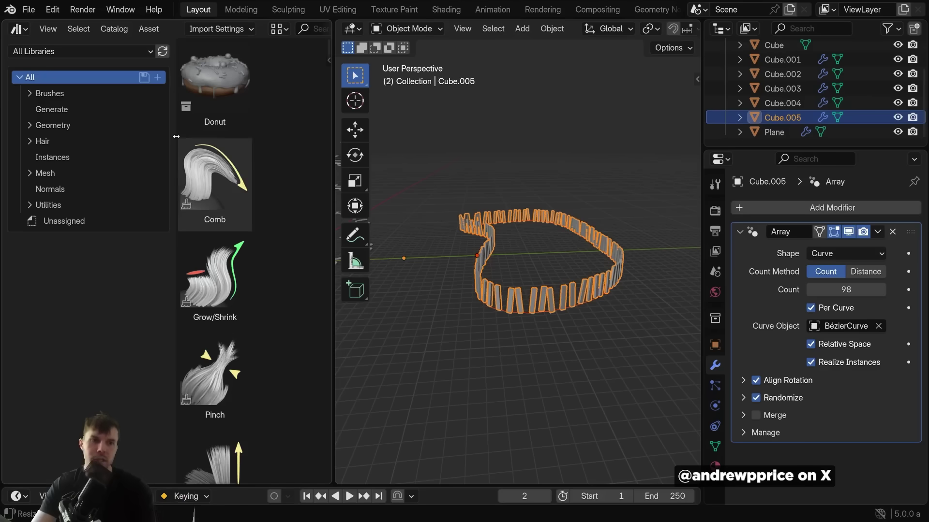
{"action": "left_click_drag", "start_coordinate": [178, 145], "coordinate": [100, 145]}
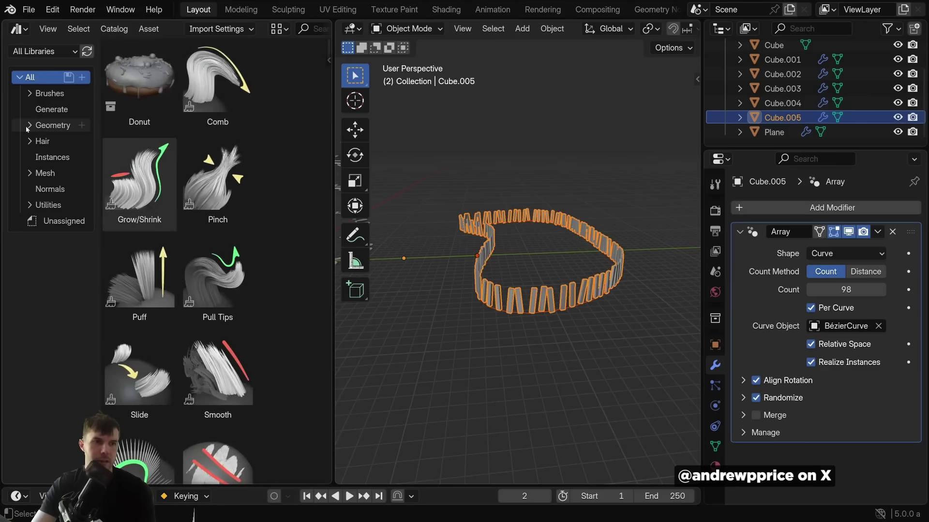
{"action": "left_click", "coordinate": [48, 125]}
{"action": "left_click", "coordinate": [54, 110]}
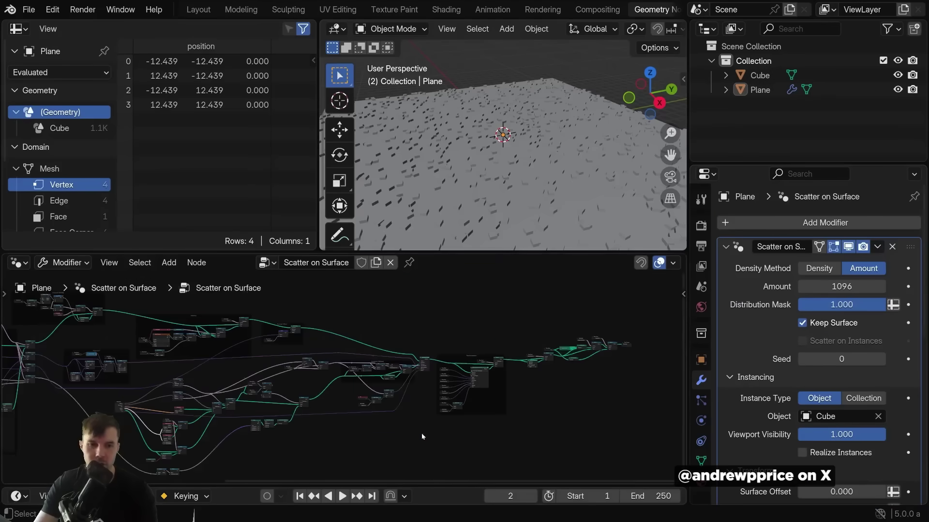
- Try Scatter on Surface on the Cube.005 curve array, then undo it
{"action": "left_click_drag", "start_coordinate": [294, 395], "coordinate": [375, 392]}
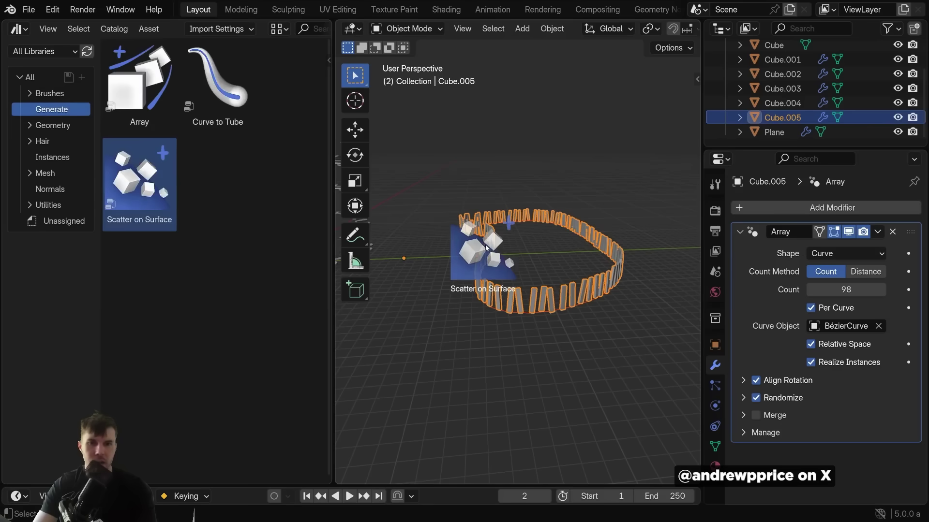
{"action": "left_click_drag", "start_coordinate": [486, 248], "coordinate": [506, 296]}
{"action": "key", "text": "ctrl+z"}
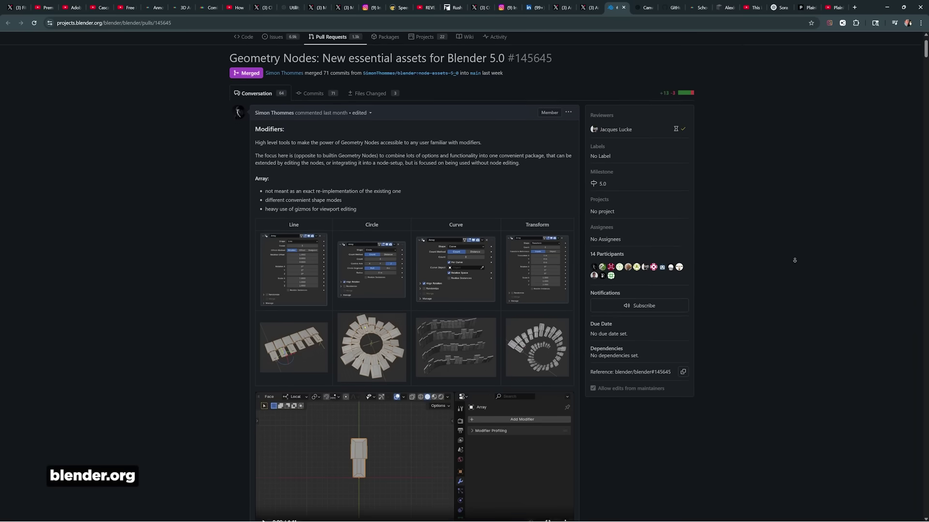
{"action": "scroll", "coordinate": [793, 260], "scroll_direction": "down", "scroll_amount": 3}
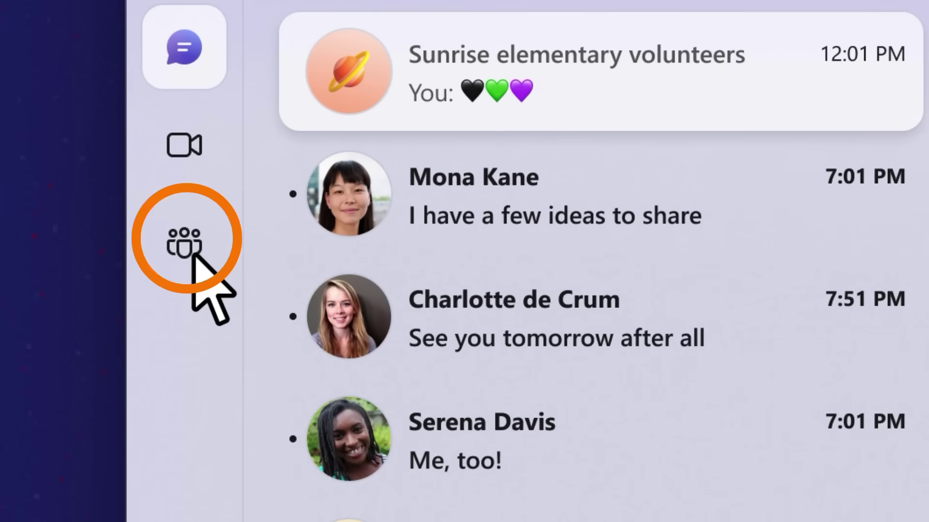
- Show the Communities view with the Bellows College Parent Association page and posts
{"action": "left_click", "coordinate": [185, 241]}
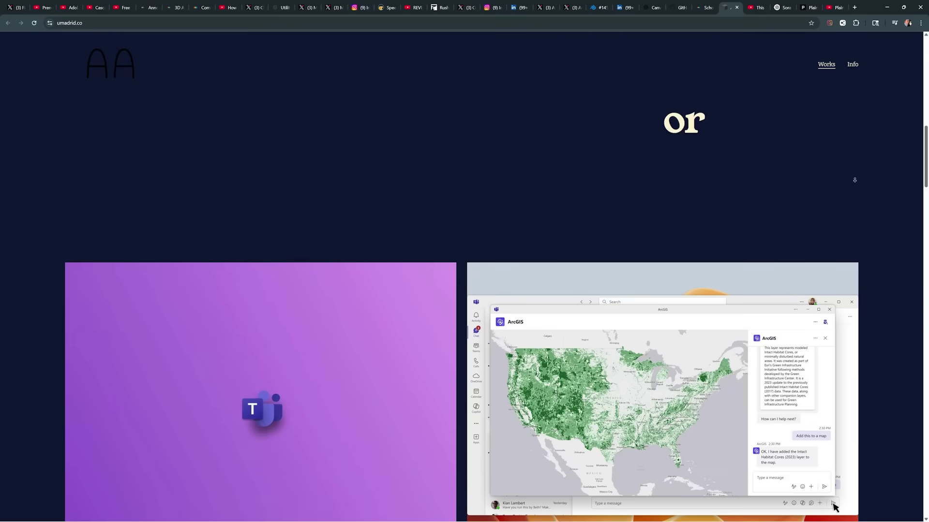
- Scroll the umadrid.co portfolio past the Microsoft Teams and Build 2024 tiles
{"action": "scroll", "coordinate": [851, 238], "scroll_direction": "down", "scroll_amount": 4}
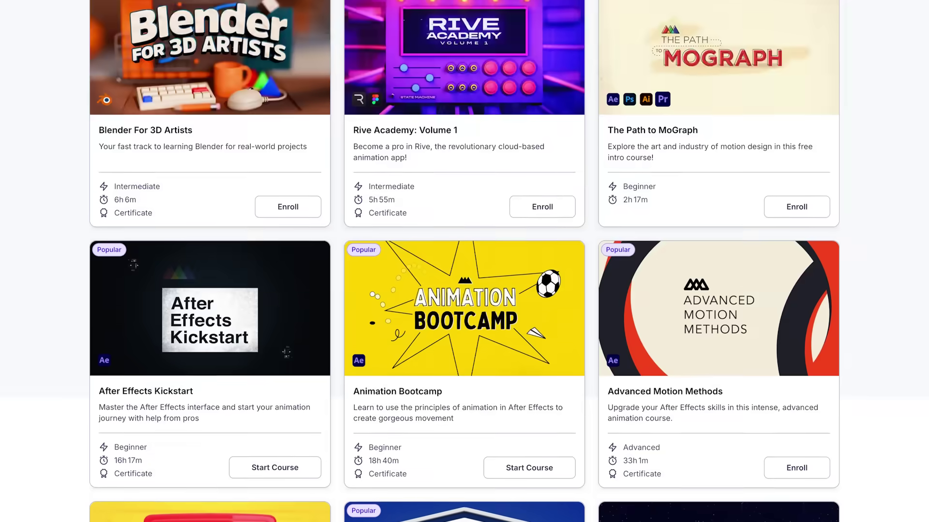
{"action": "scroll", "coordinate": [464, 261], "scroll_direction": "down", "scroll_amount": 3}
{"action": "scroll", "coordinate": [464, 261], "scroll_direction": "down", "scroll_amount": 8}
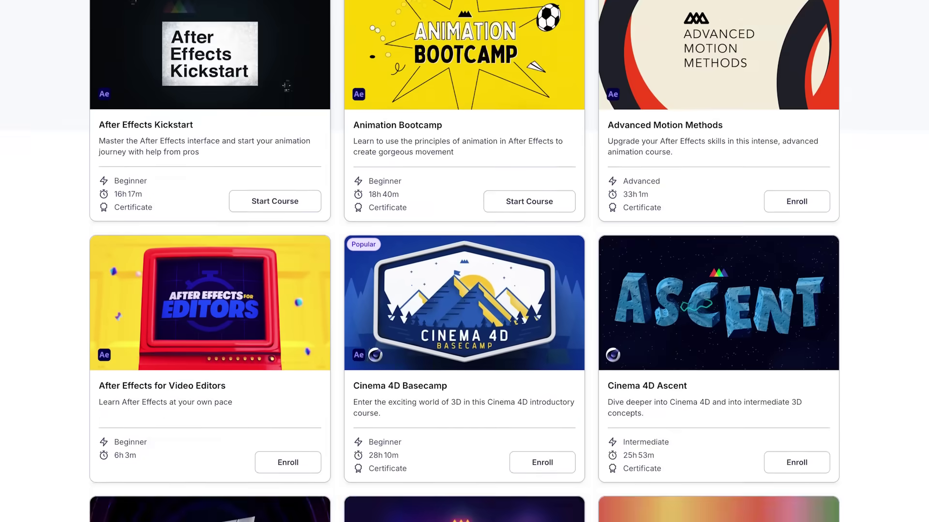